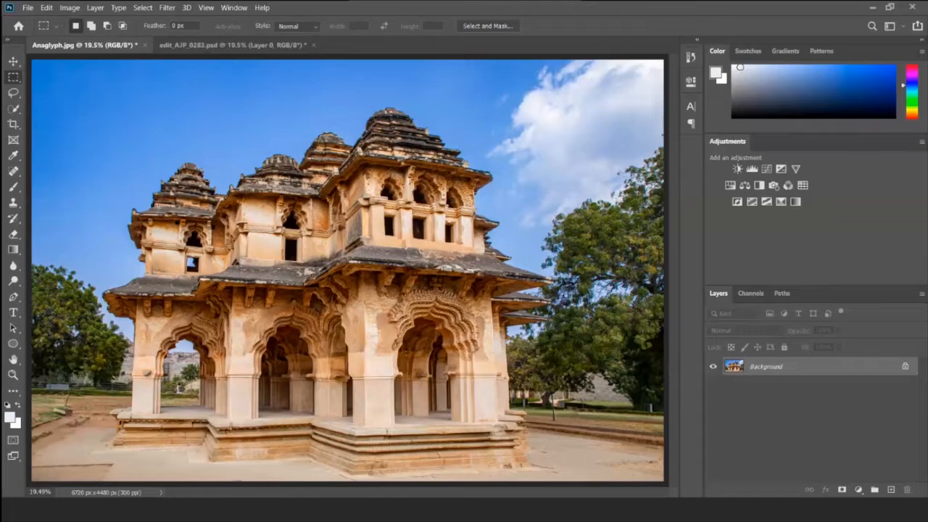
- Select the building automatically with Select Subject and inspect the selection edge around the roof corners beside the trees
key("w")
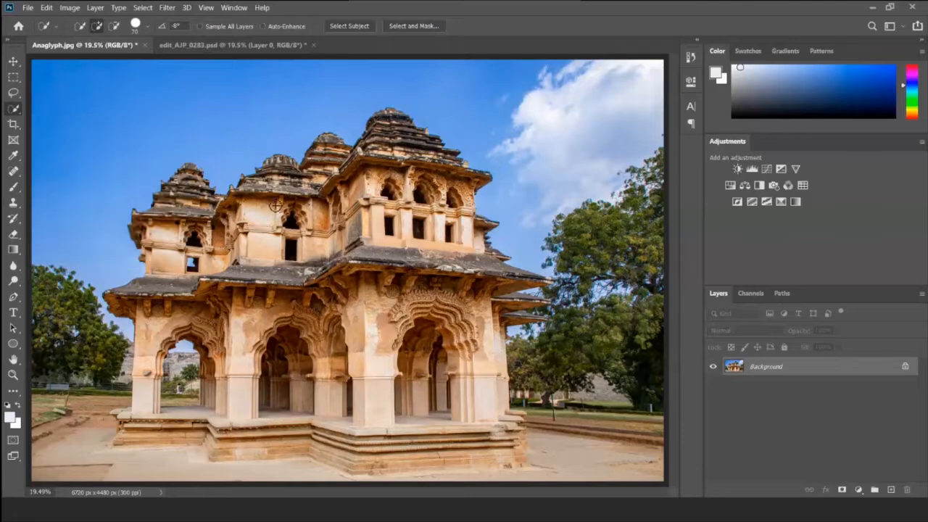
left_click(353, 26)
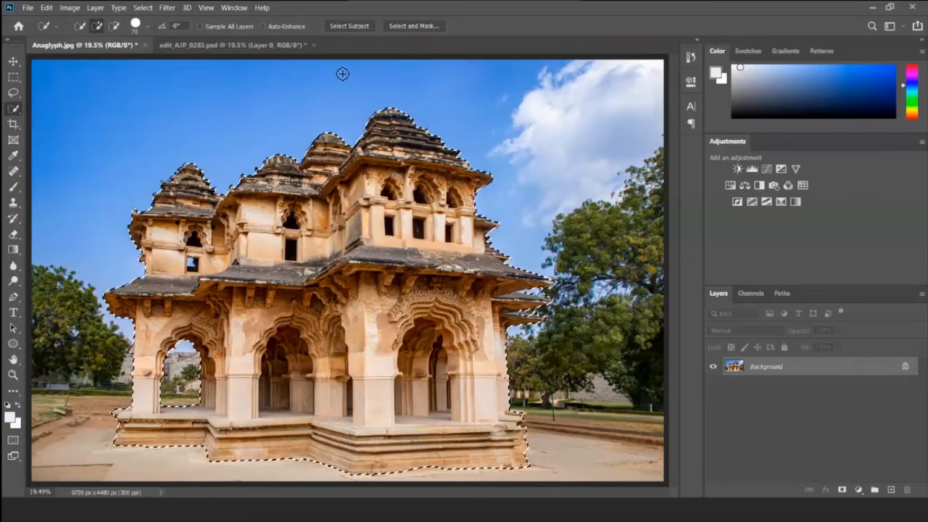
key("ctrl+plus")
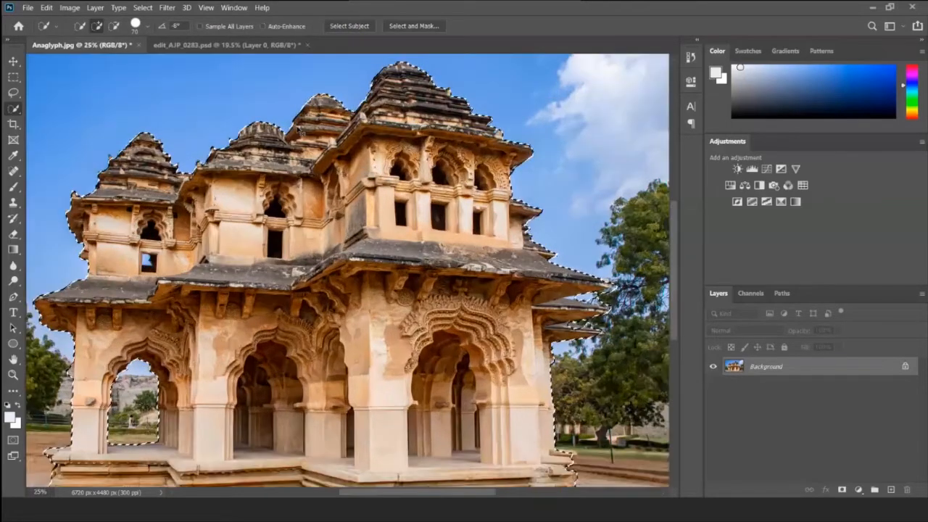
key("ctrl+plus")
key("ctrl+plus")
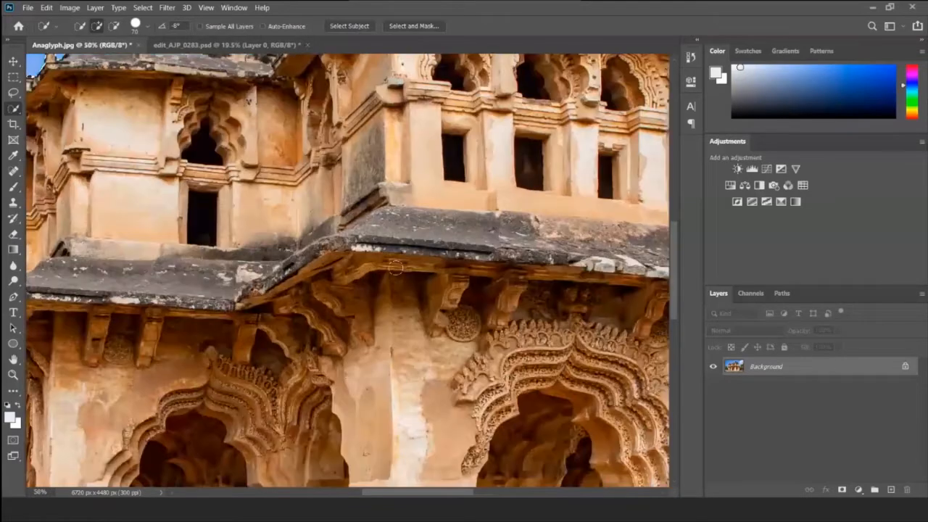
scroll(395, 236, "right", 3)
scroll(395, 235, "right", 3)
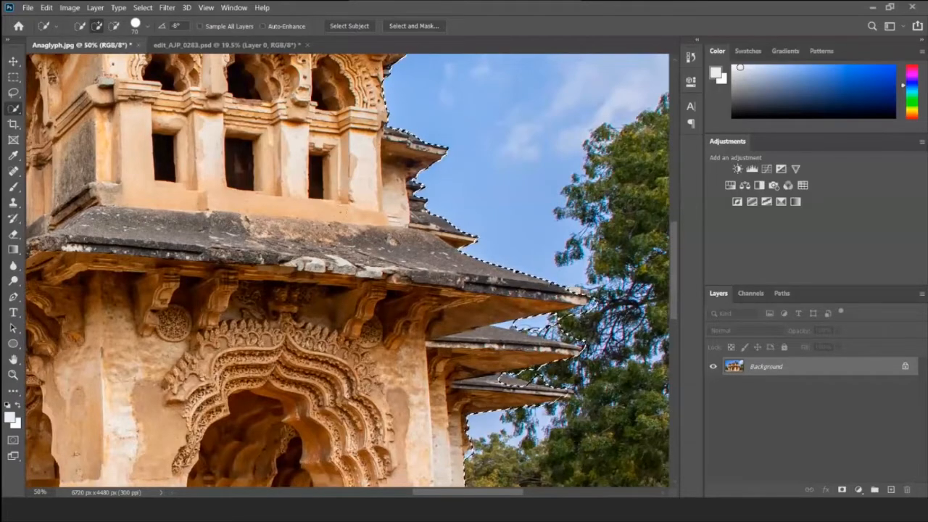
- Switch to edit_AJP_0283.psd, copy the selected building to a new layer and duplicate that layer
left_click(266, 45)
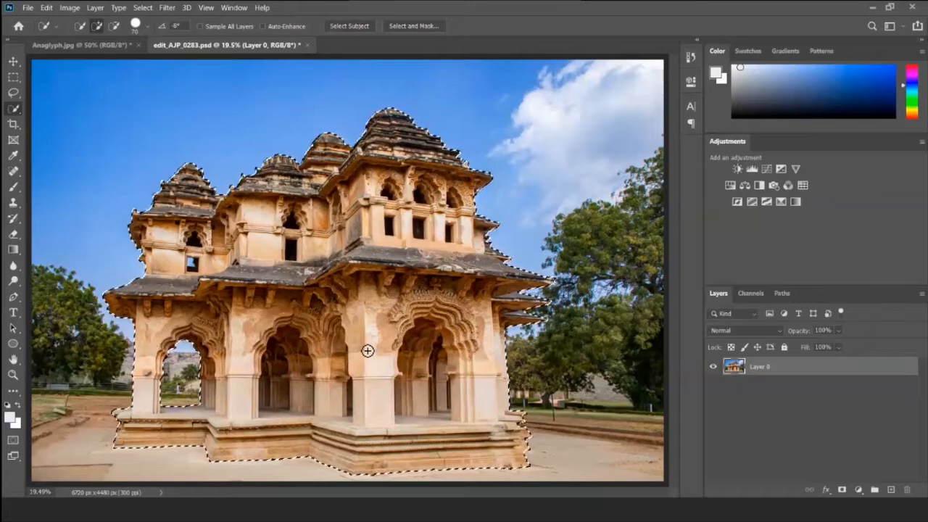
key("ctrl+j")
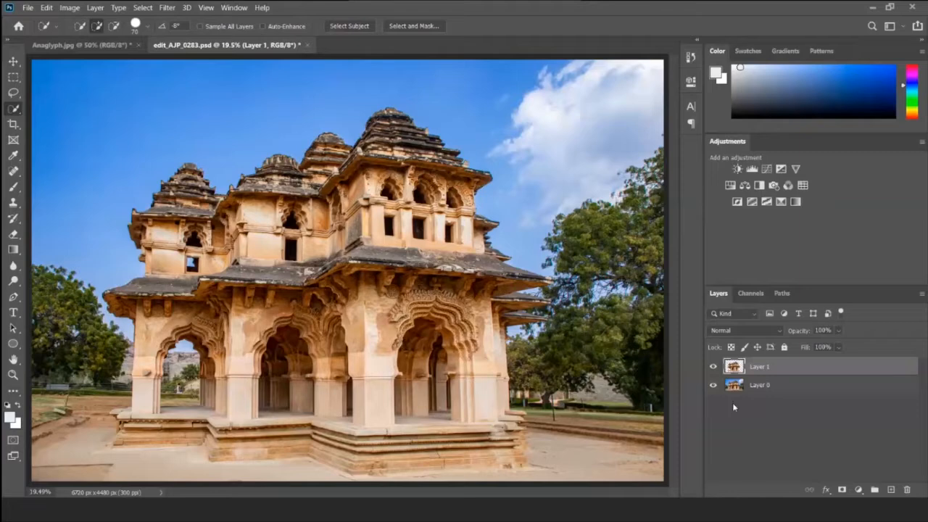
key("ctrl+j")
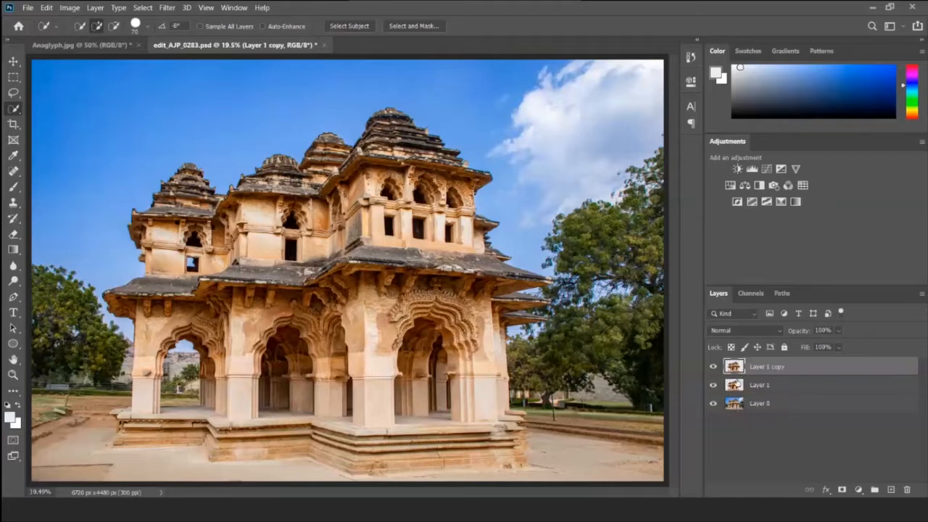
- Rename the lower building copy "red" and the upper building copy "cyan"
double_click(759, 385)
type("sel")
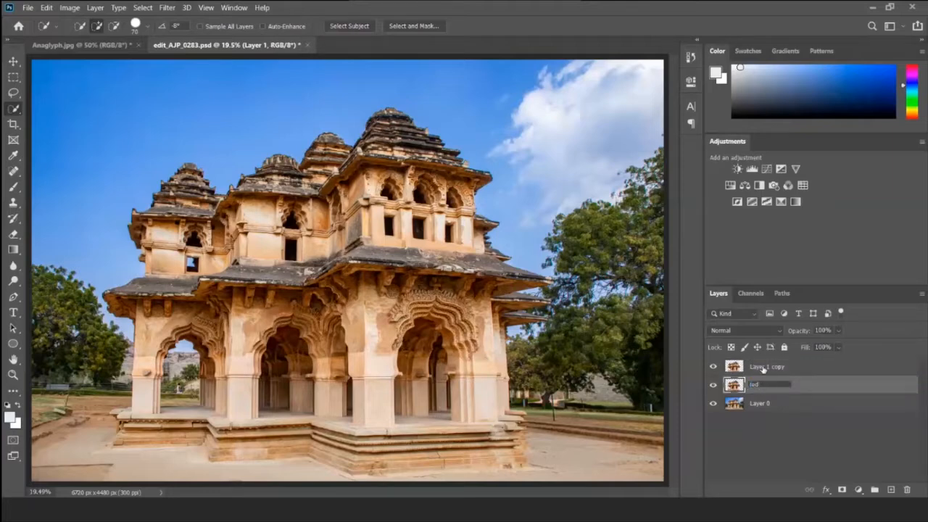
double_click(763, 366)
type("cra")
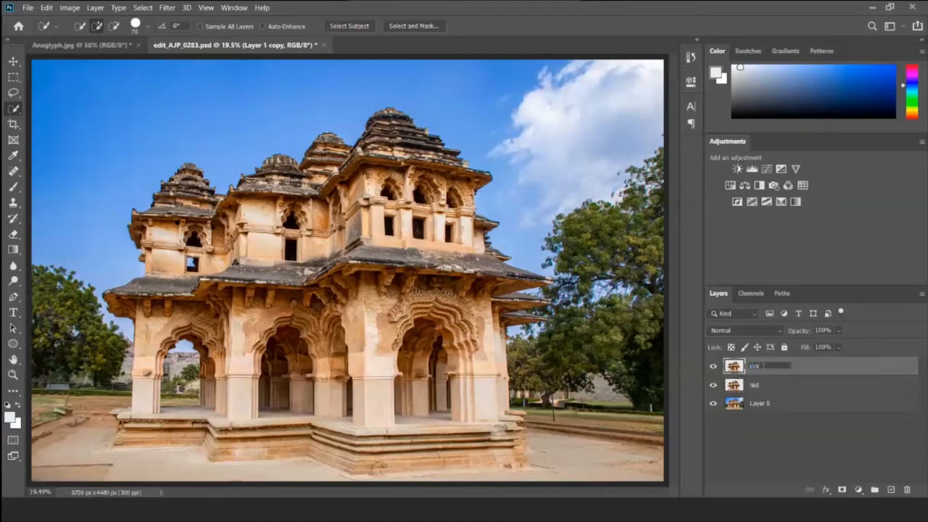
- Turn off the G and B channels in the red layer's blending options, leaving only R enabled
left_click(761, 385)
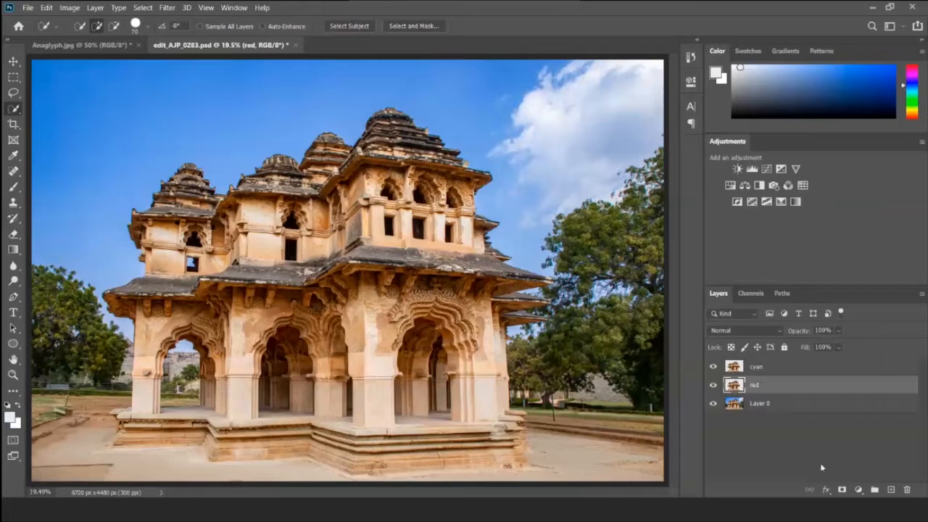
left_click(826, 490)
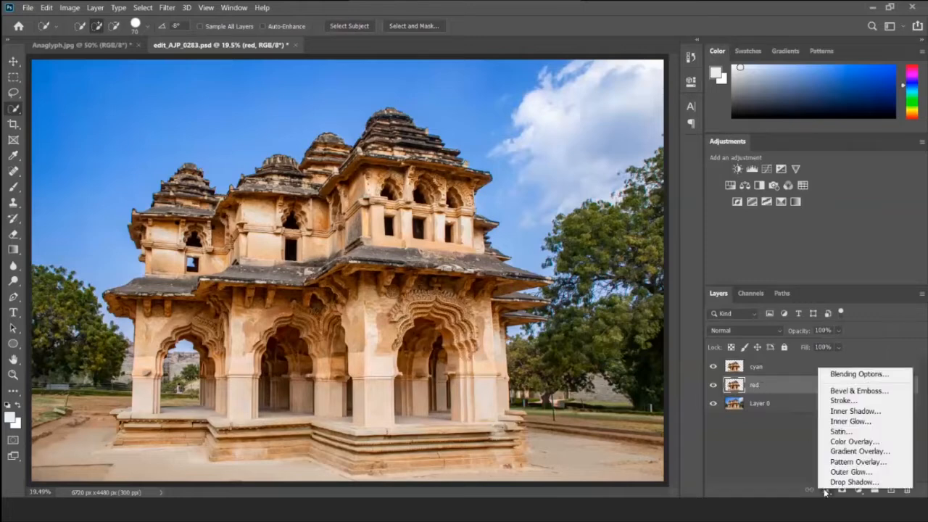
left_click(836, 376)
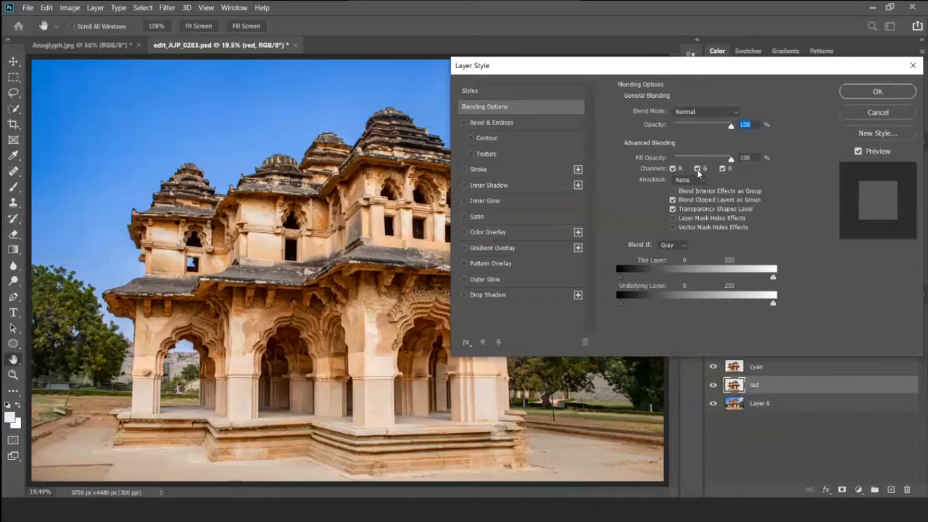
left_click(697, 169)
left_click(722, 168)
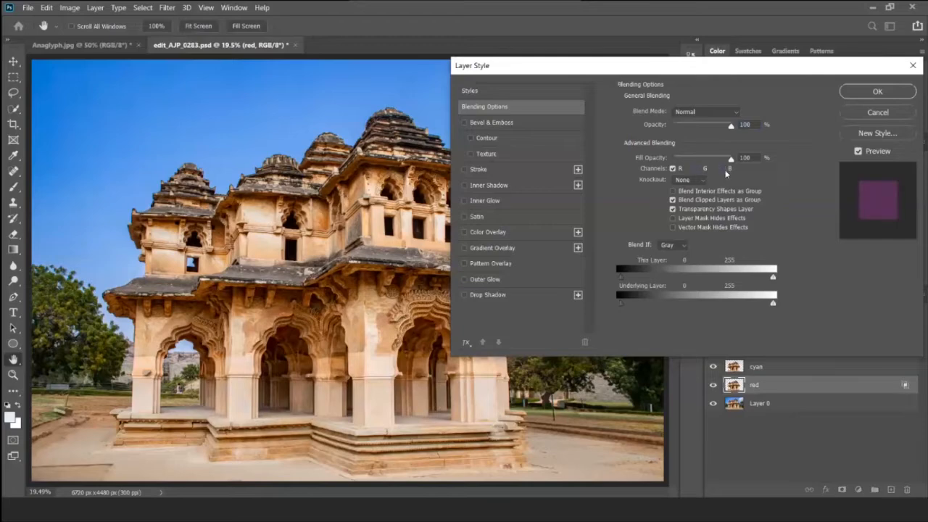
left_click(874, 95)
key("w")
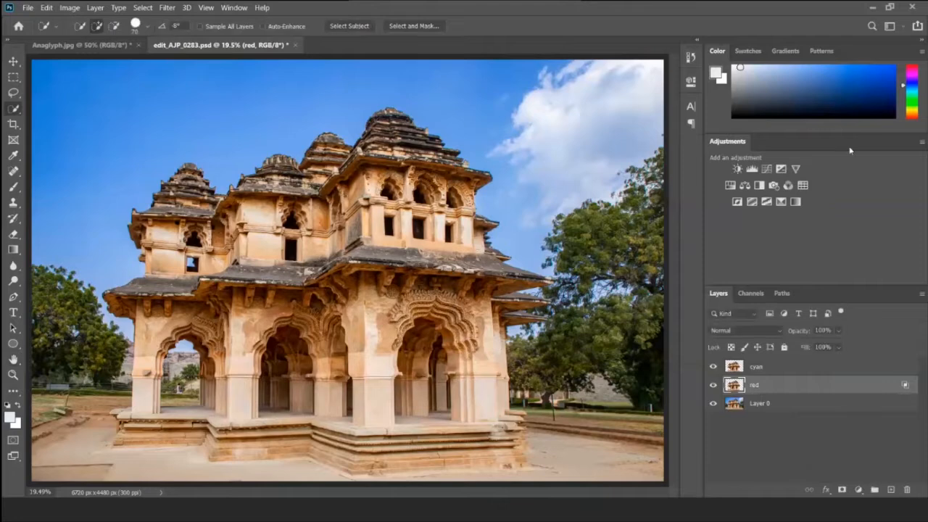
- Turn off the R channel in the cyan layer's blending options, leaving G and B enabled
left_click(784, 369)
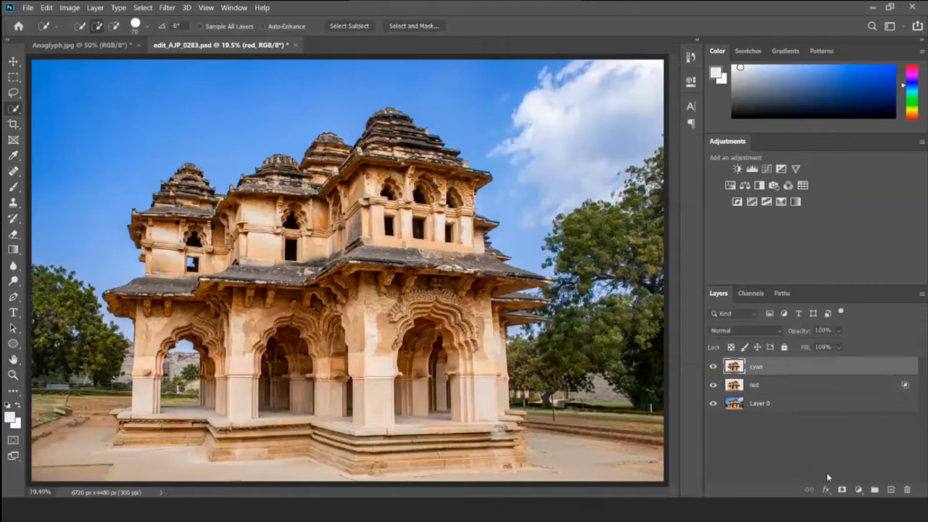
left_click(826, 491)
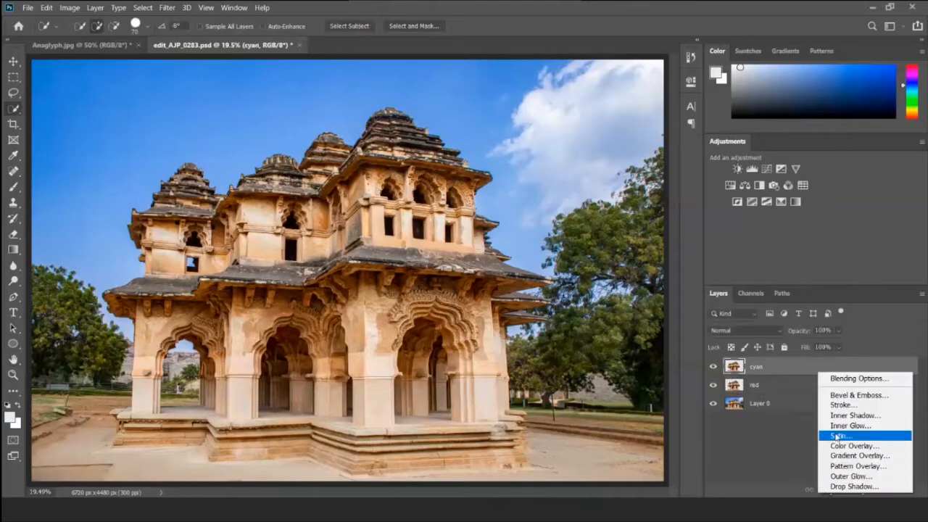
left_click(852, 380)
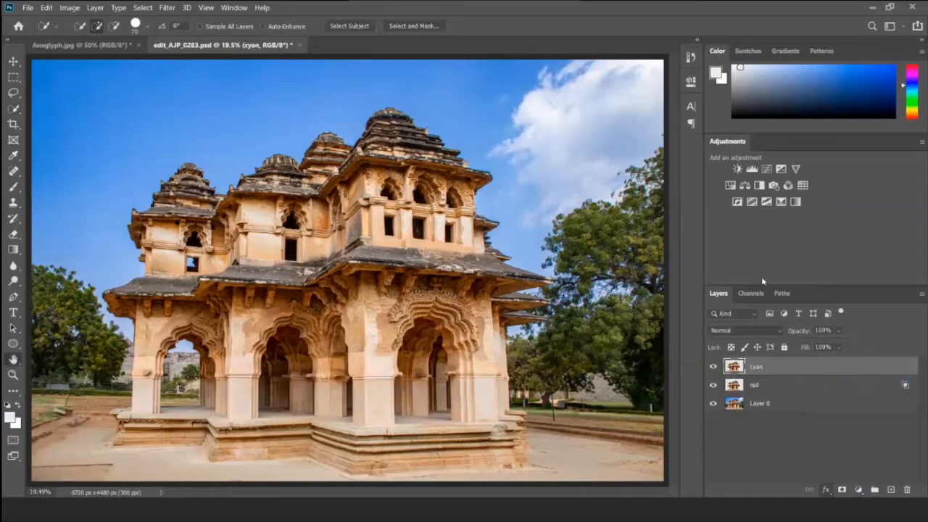
left_click(672, 168)
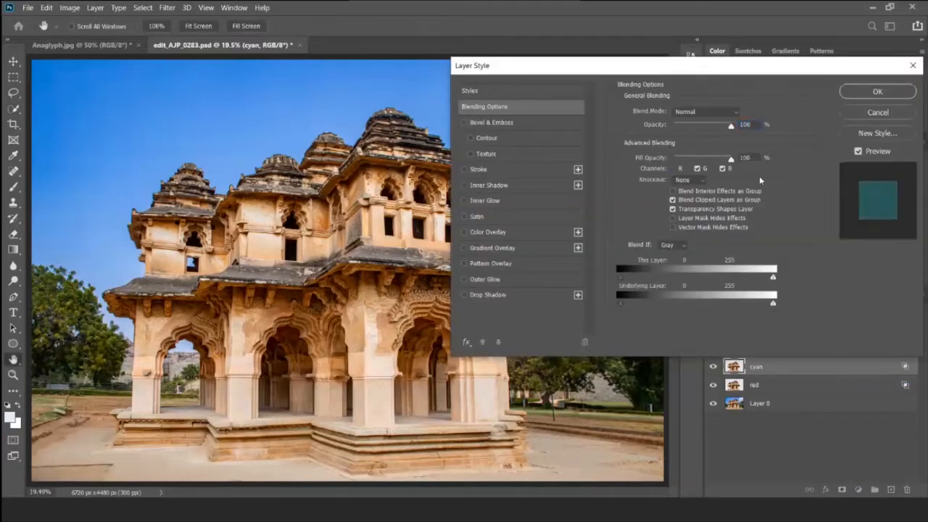
left_click(866, 94)
key("w")
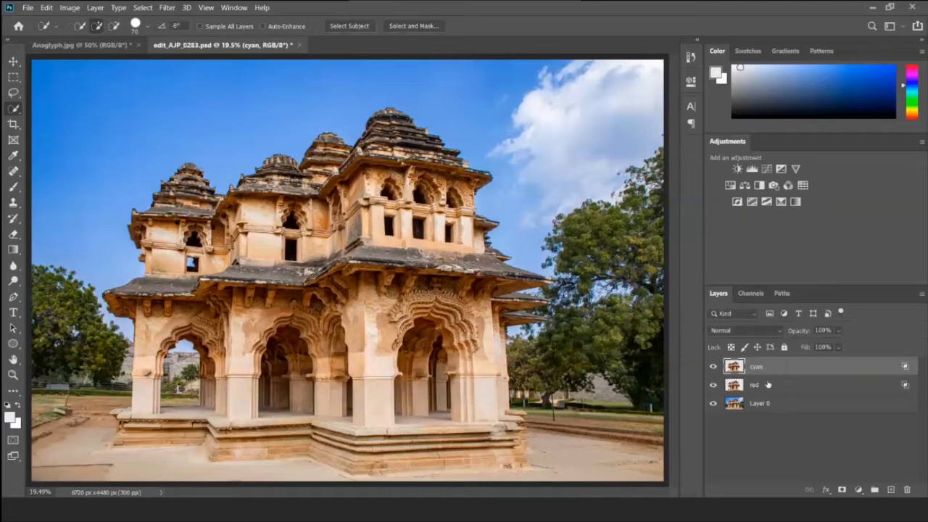
- Load the red layer's outline as a selection and nudge its contents about 40 px to the right
left_click(766, 385)
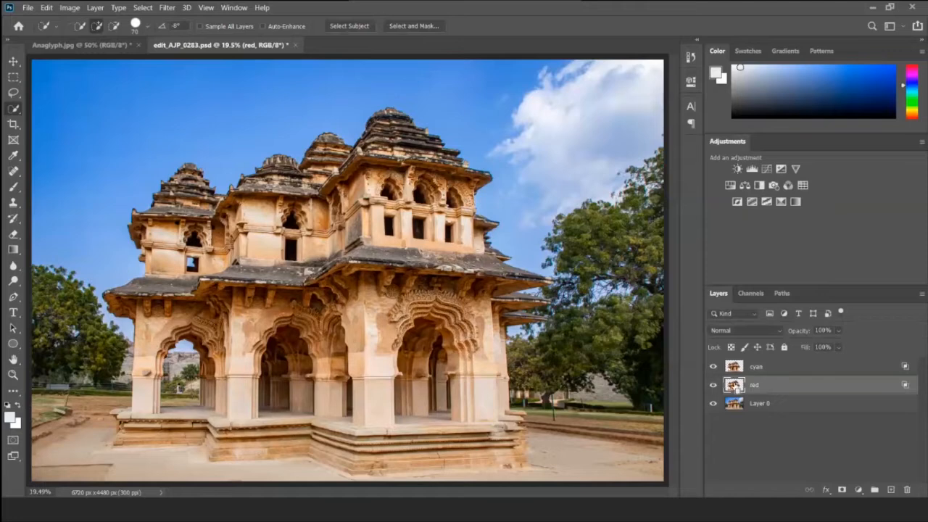
left_click(735, 384, "ctrl")
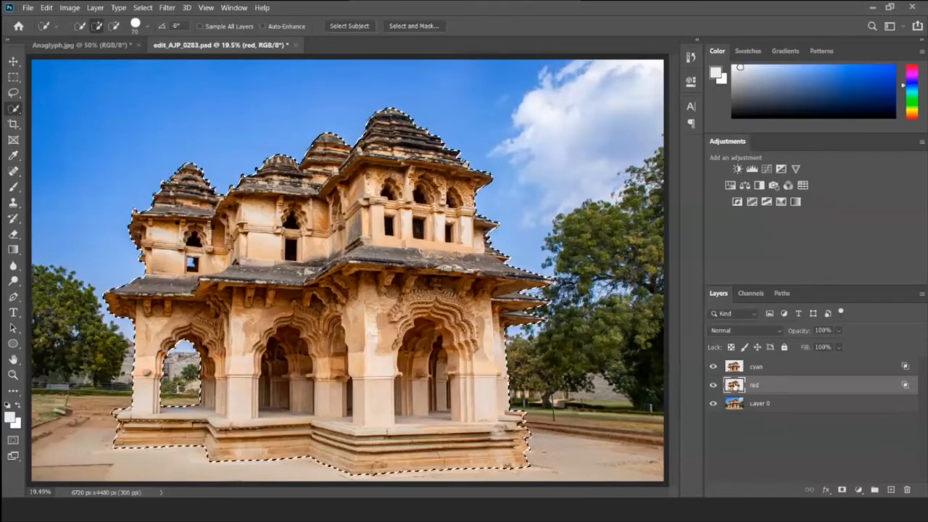
key("v")
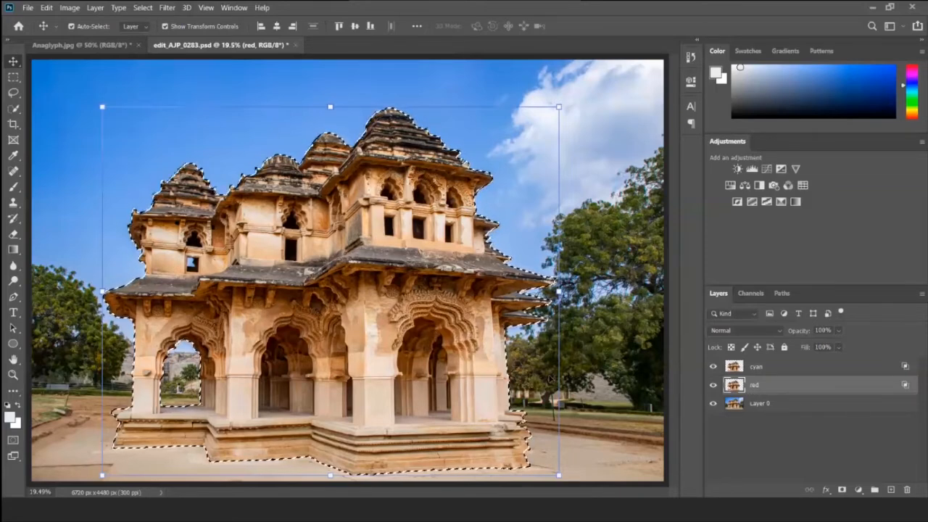
key("shift+Right")
key("shift+Right")
key("shift+Right")
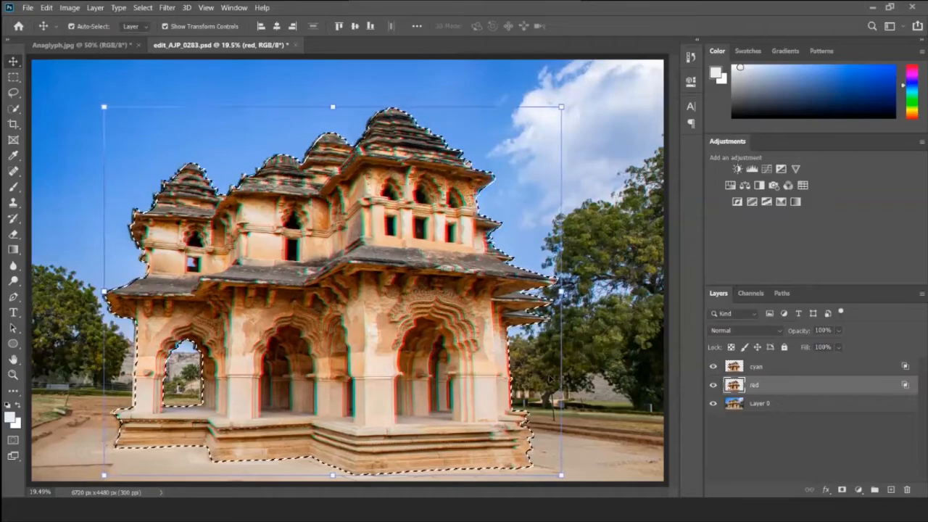
key("shift+Right")
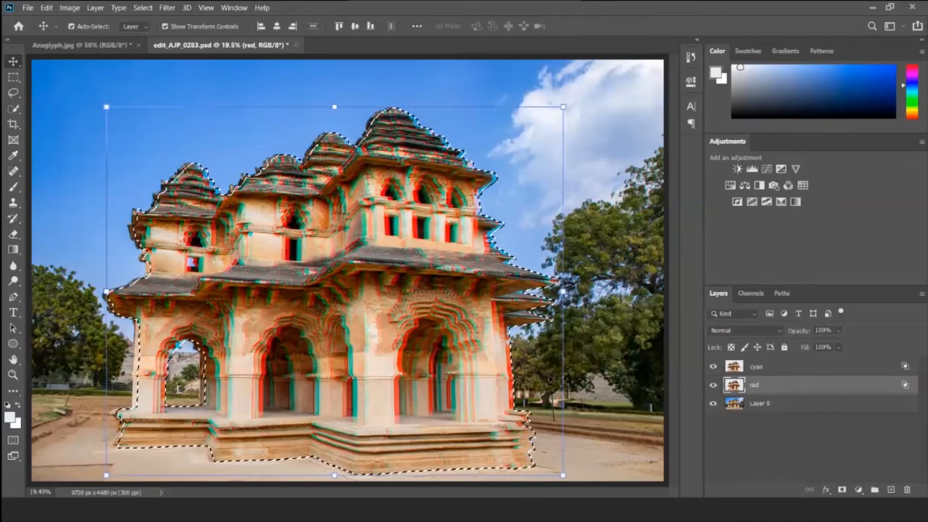
- Nudge the cyan layer's building, selected by its outline, about 70 px to the left and clear the selection
left_click(754, 368)
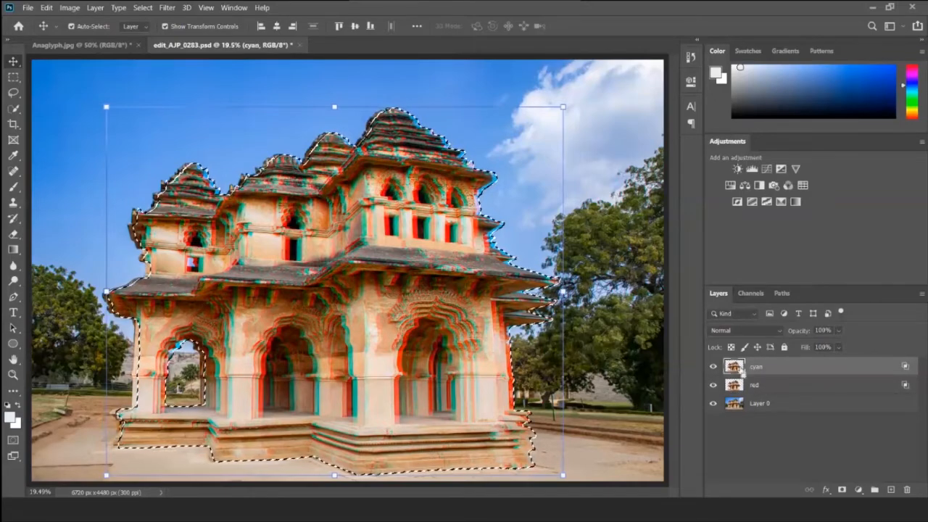
key("shift+Left")
key("shift+Left")
key("shift+Left")
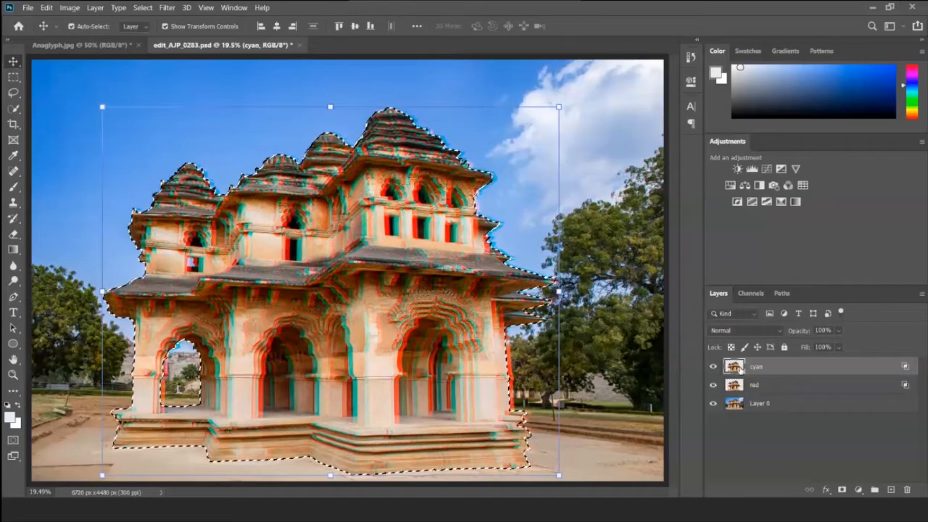
key("shift+Left")
key("shift+Left")
key("shift+Left")
key("shift+Left")
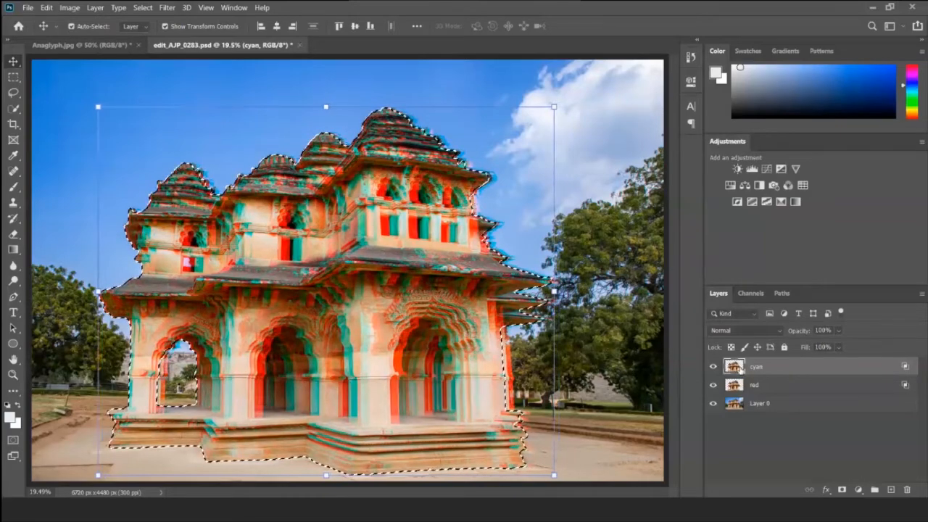
key("shift+Left")
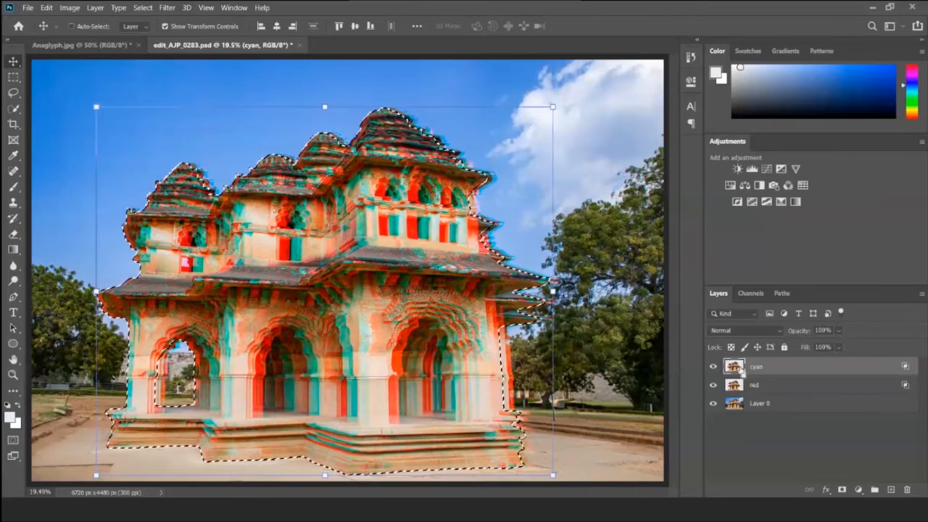
key("ctrl+d")
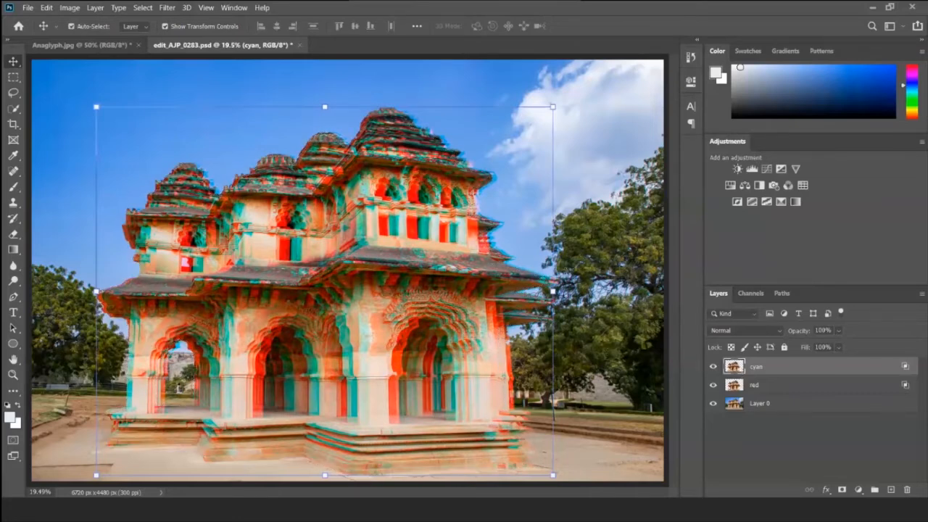
left_click(140, 8)
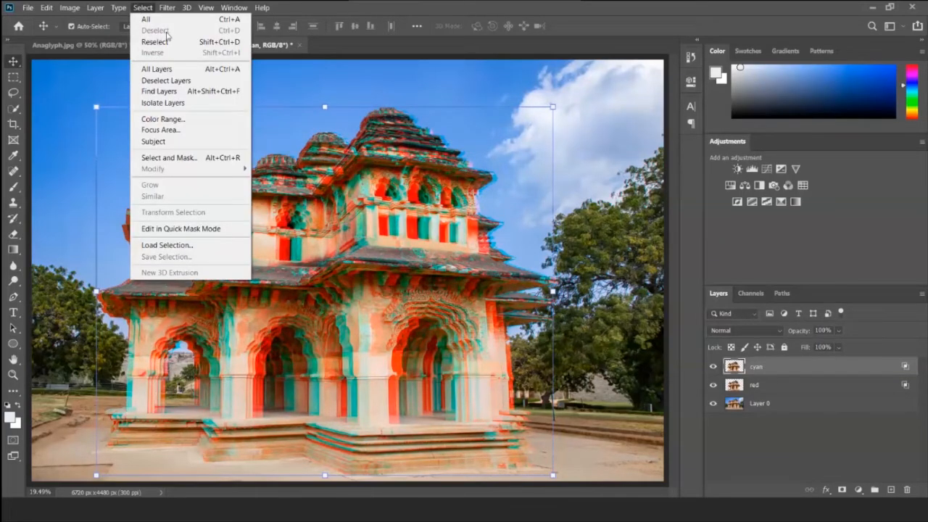
left_click(134, 6)
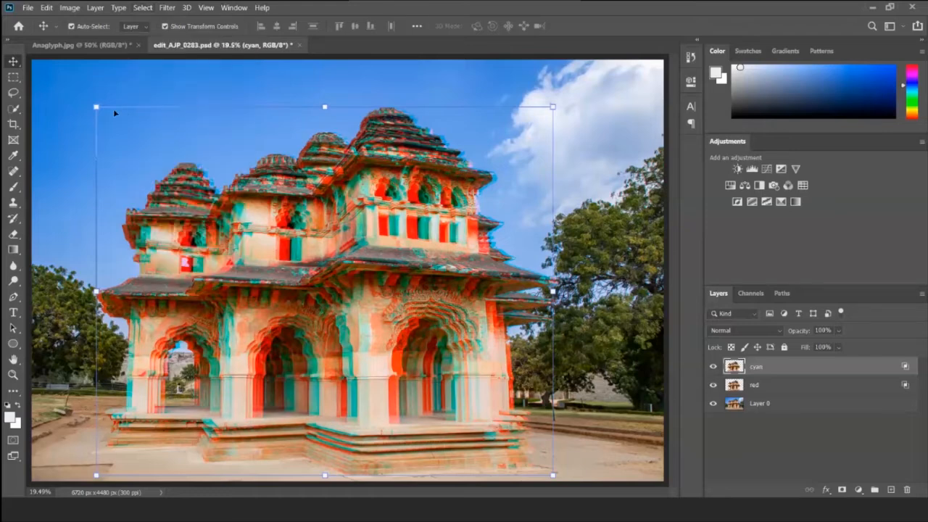
- Activate the Rectangular Marquee tool
left_click(13, 78)
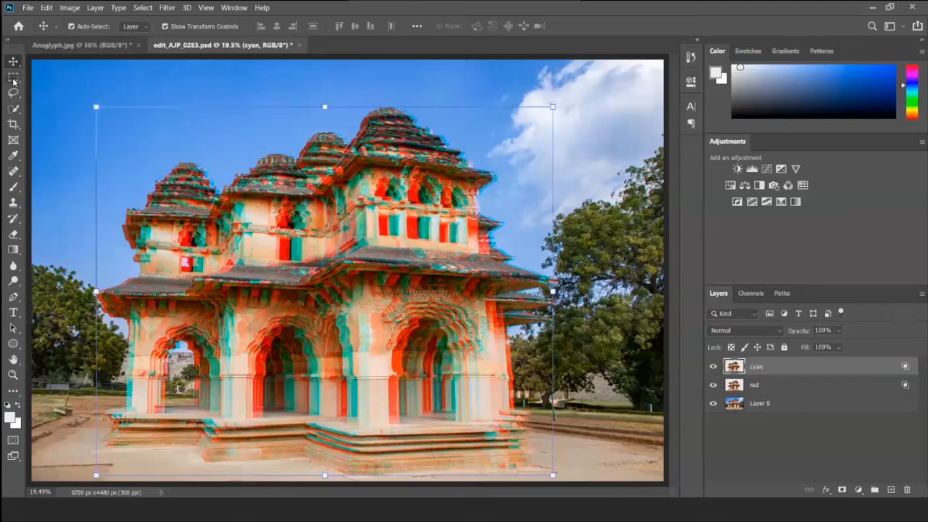